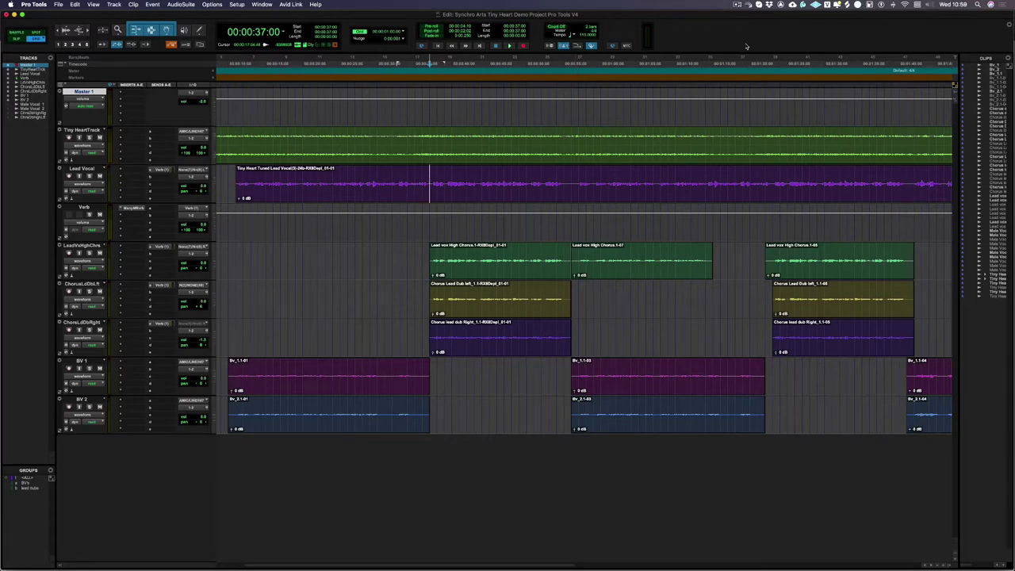
Step: Play the chorus from 00:00:37:00 to hear the lead vocal against its left and right doubles
key(space)
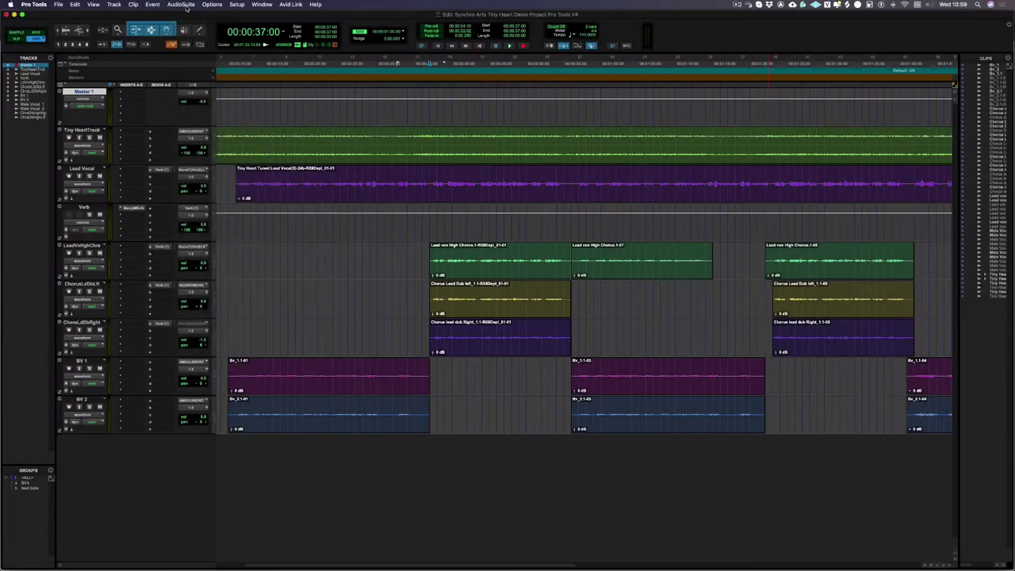
Step: Open VocAlign Ultra from AudioSuite > Synchro Arts and enlarge its window
click(182, 5)
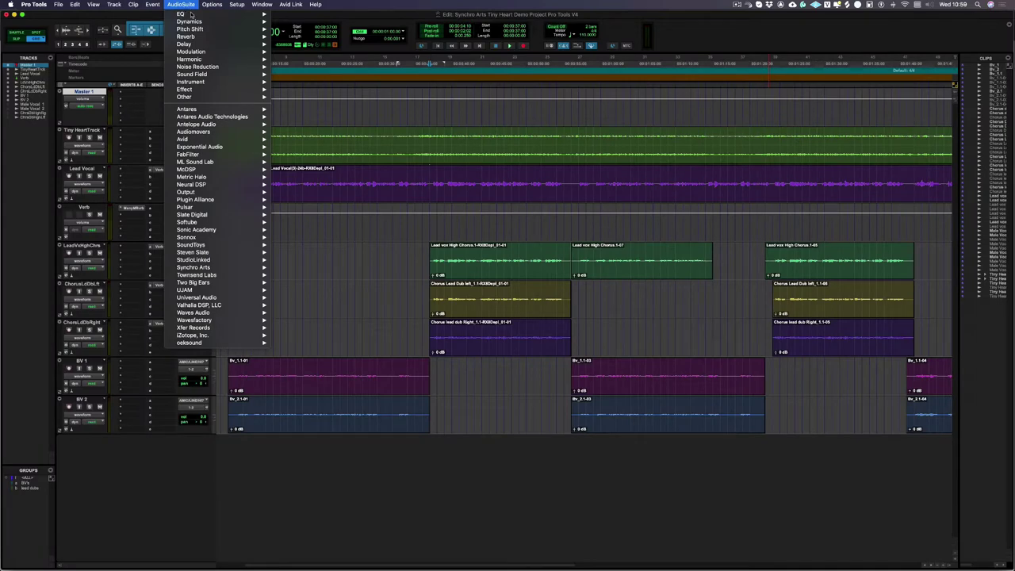
mouse_move(214, 268)
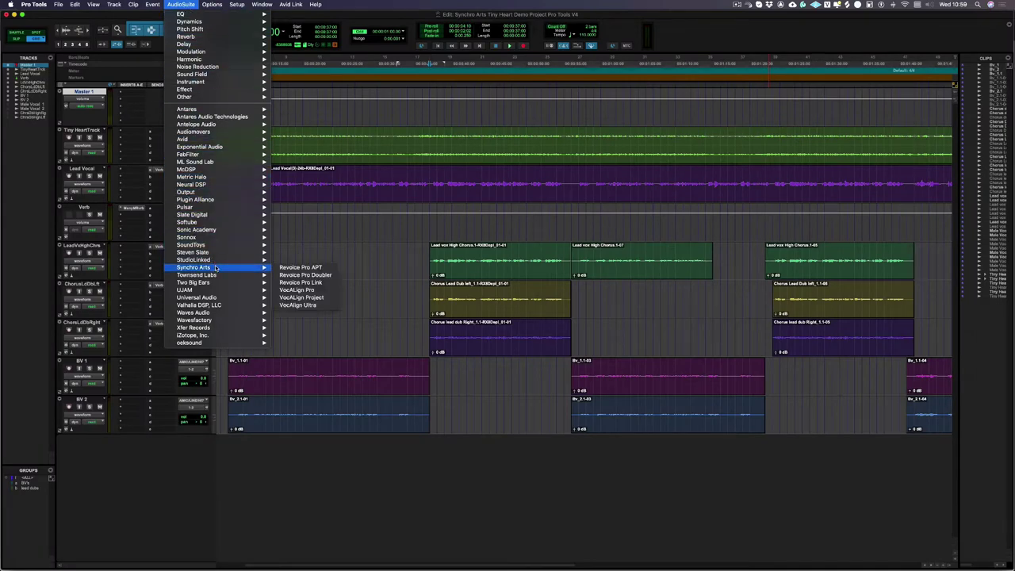
click(300, 305)
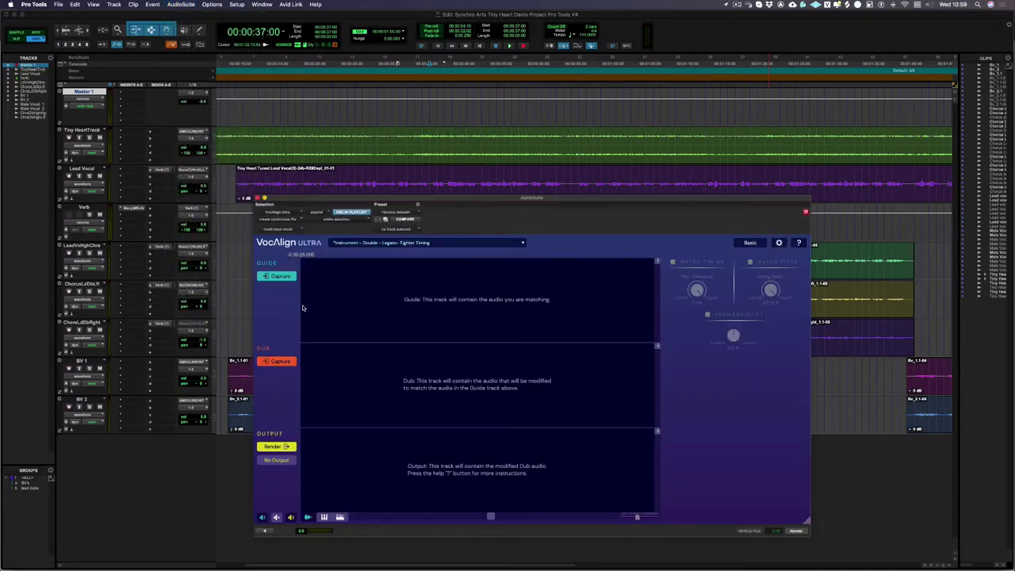
drag(807, 522, 891, 537)
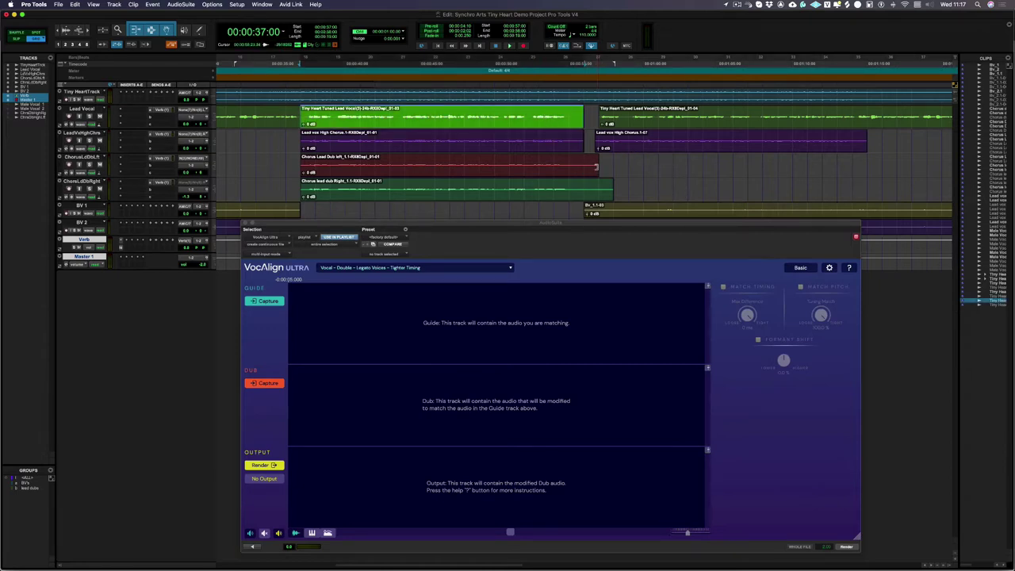
Step: Capture the Tiny Heart Tuned Lead Vocal clip as guide and the left Chorus Lead Dub as dub
click(581, 166)
key(semicolon)
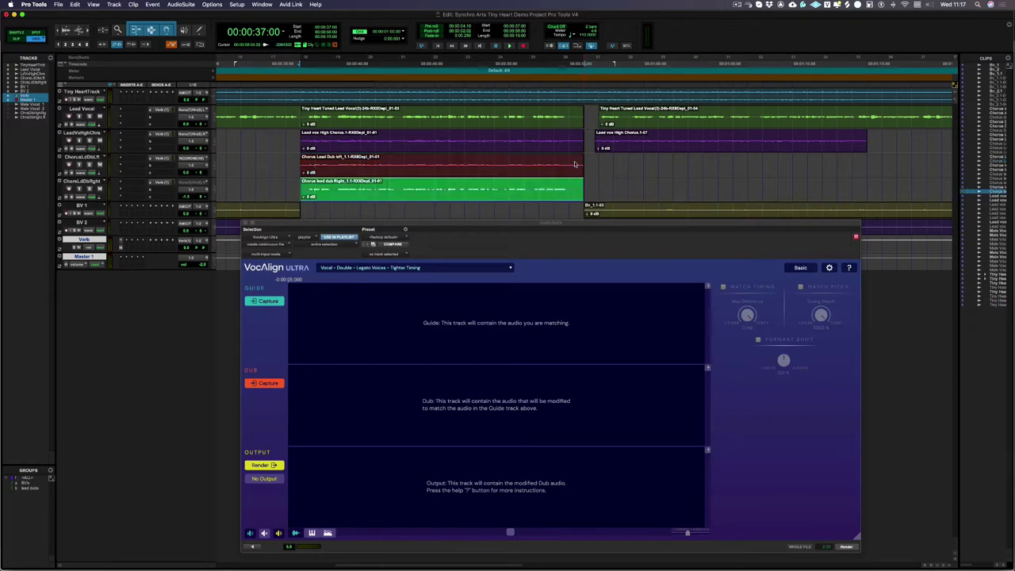
click(566, 123)
click(566, 123)
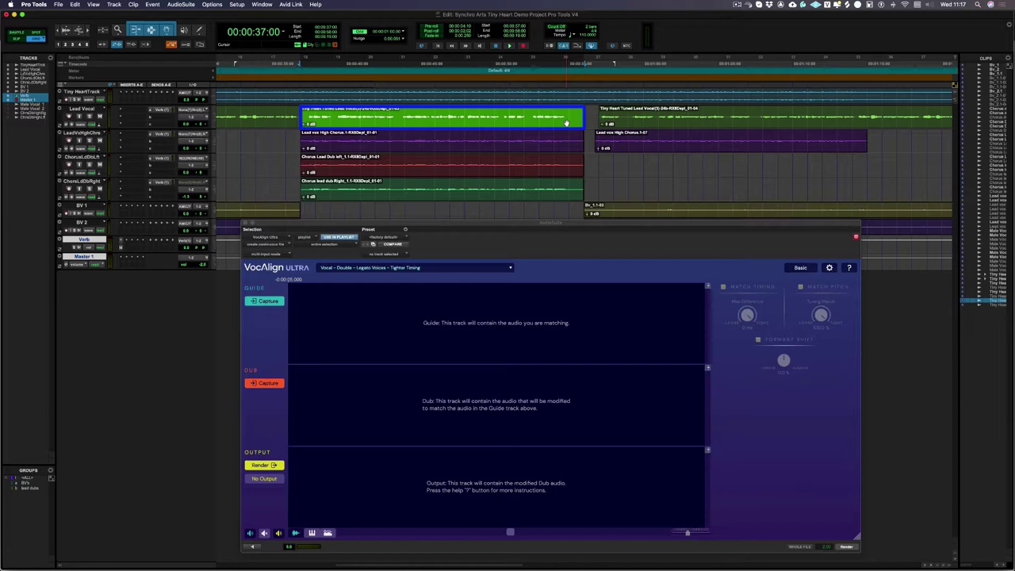
click(267, 302)
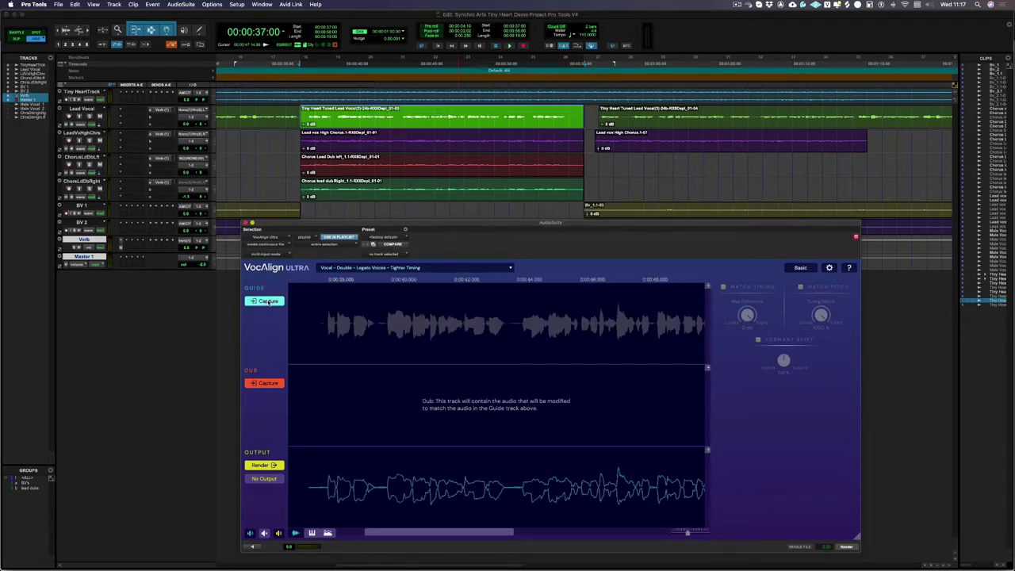
key(semicolon)
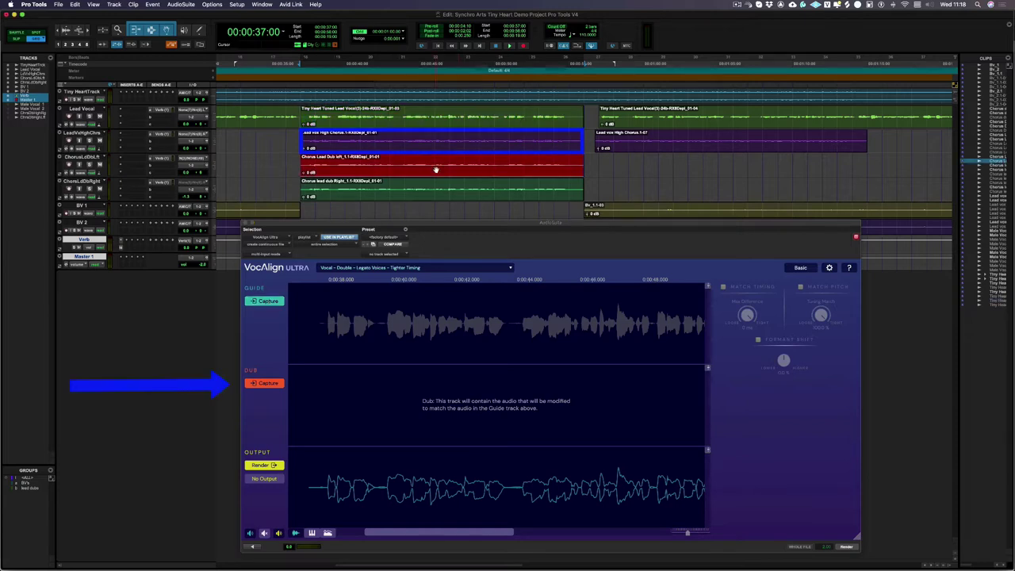
click(269, 384)
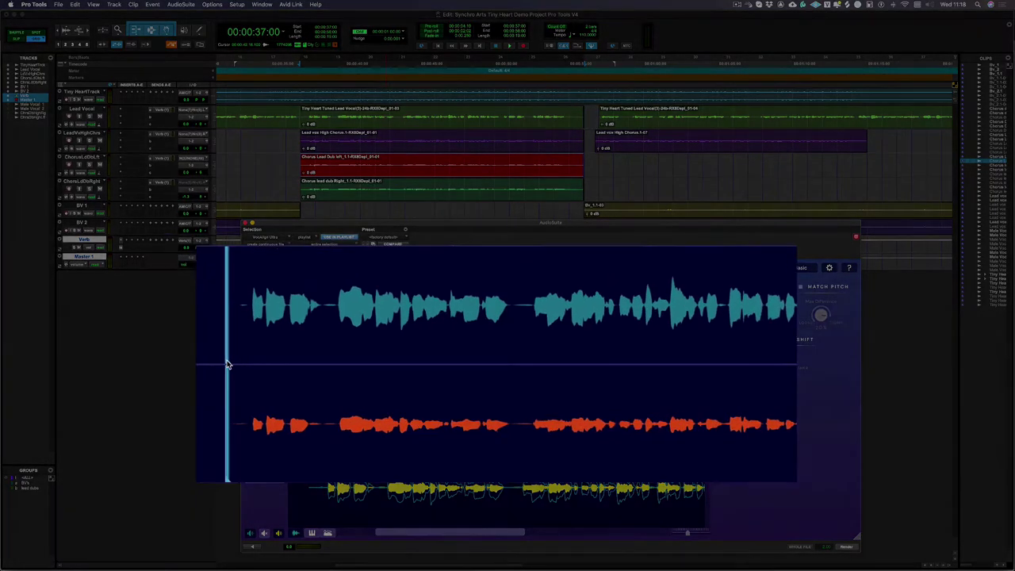
Step: Line up the guide and dub start points where the singing begins
drag(310, 362, 324, 362)
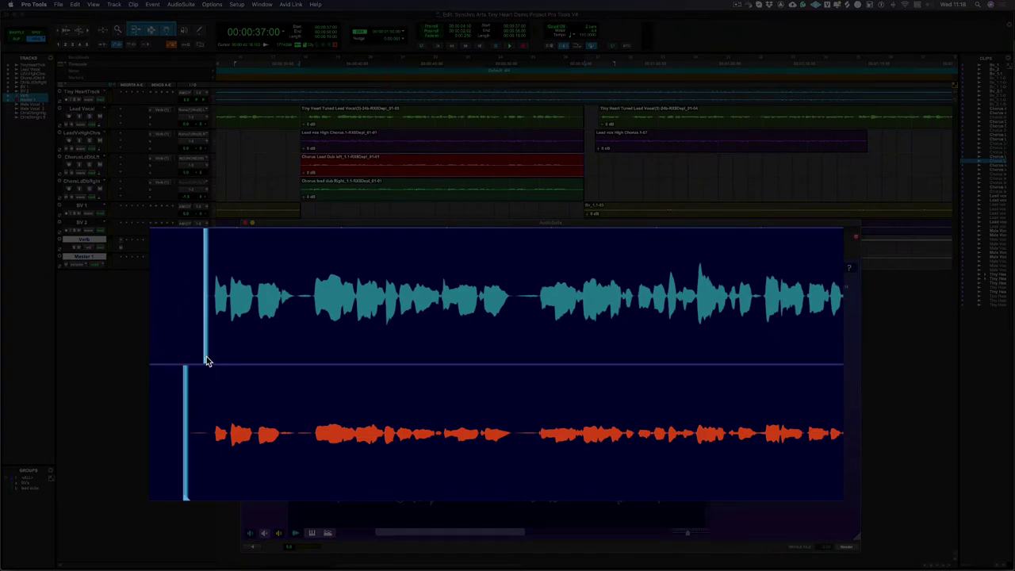
drag(206, 362, 208, 360)
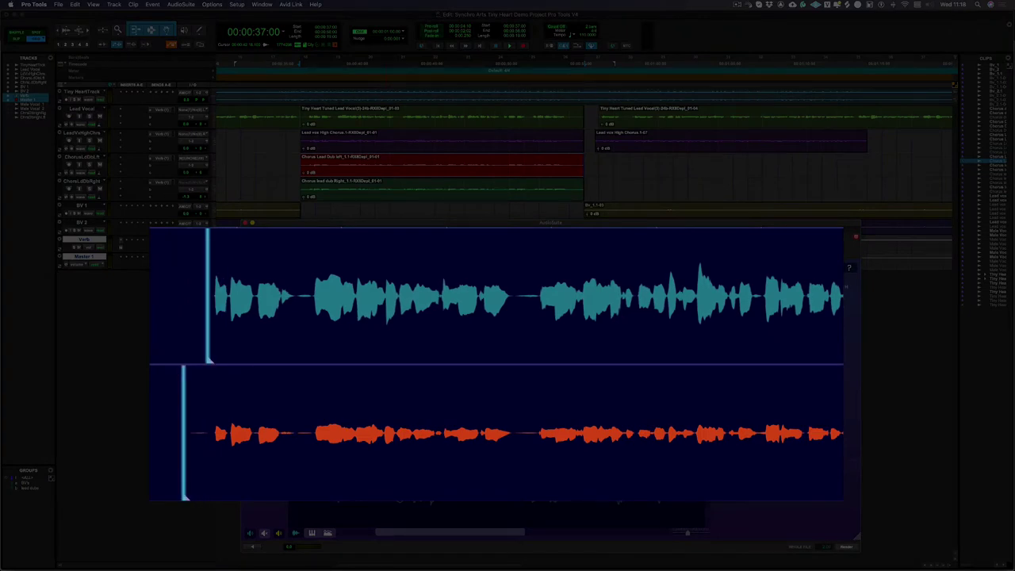
drag(184, 497, 210, 495)
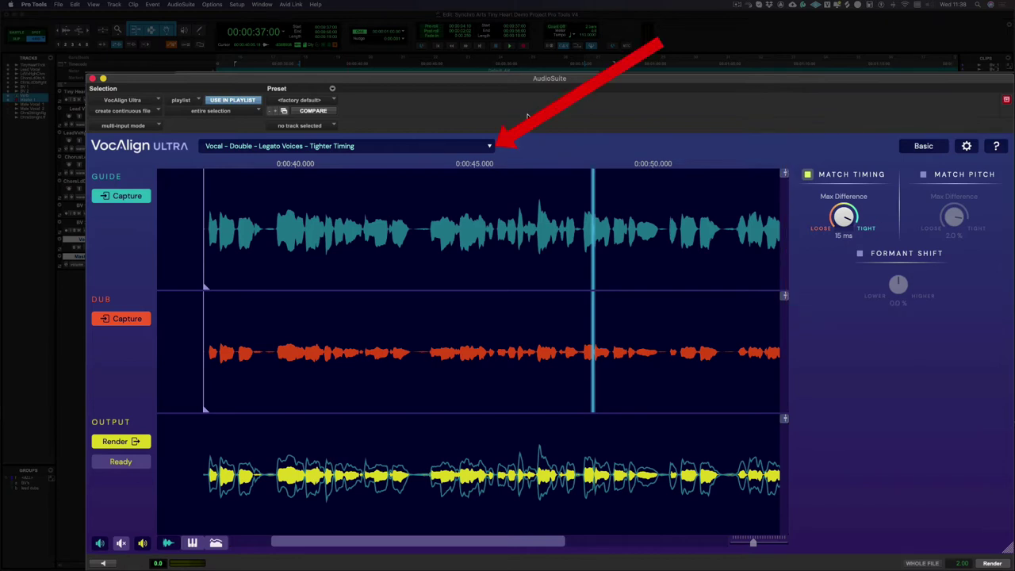
Step: Load the Vocal > Double > Slightly Loose Timing & Pitch preset
click(488, 145)
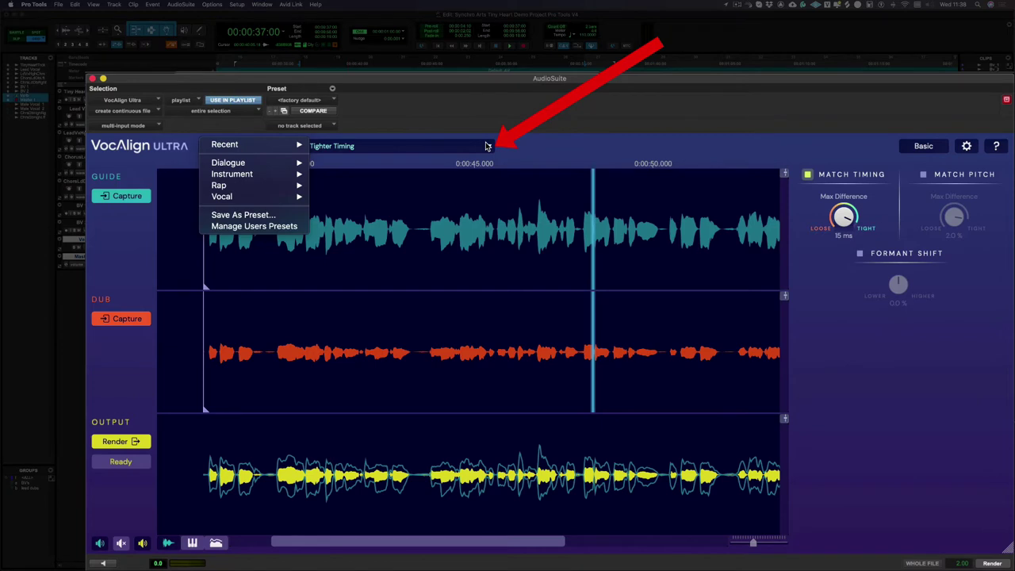
mouse_move(277, 198)
mouse_move(337, 201)
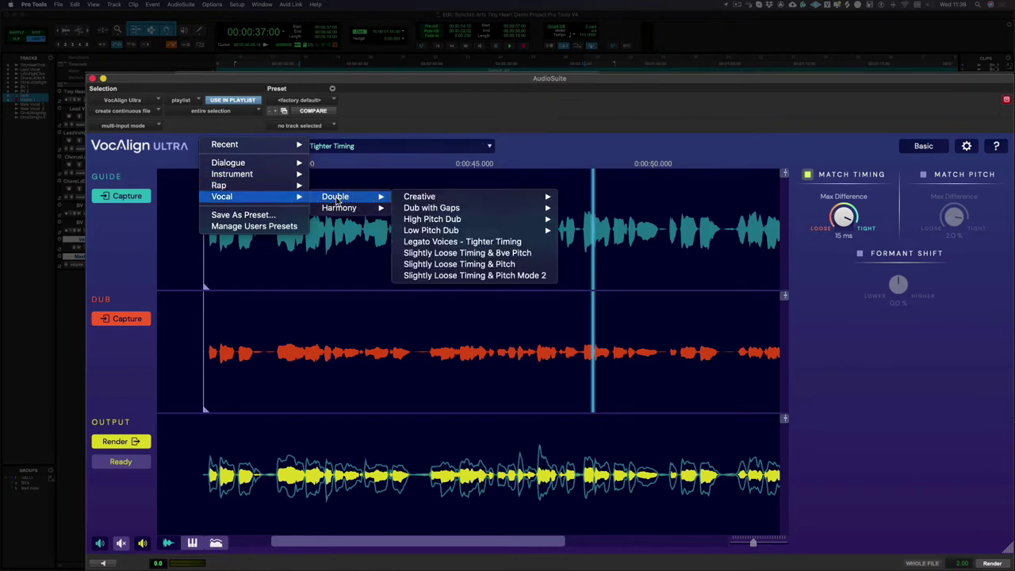
click(467, 264)
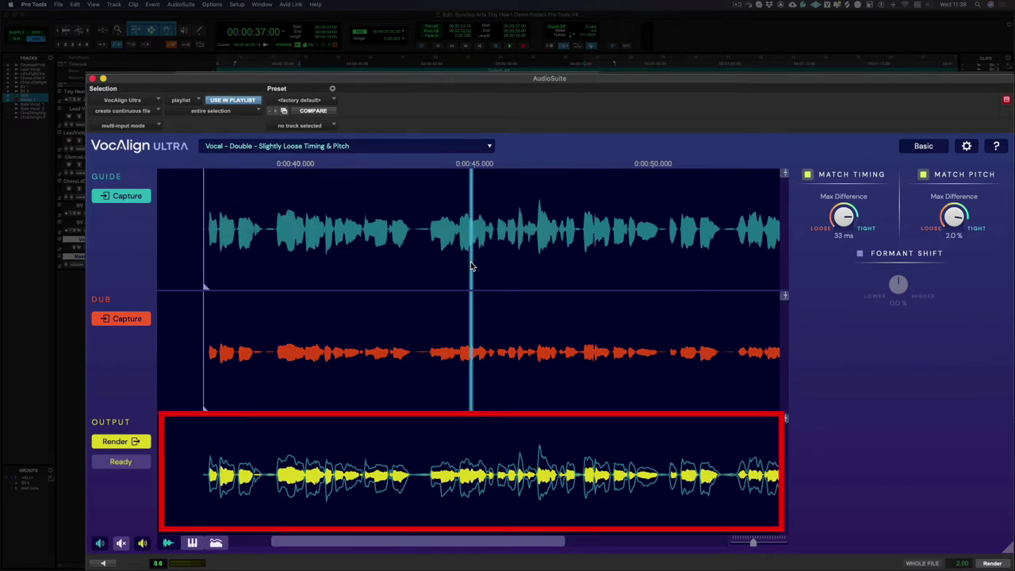
Step: Audition timing Max Difference values around 109 ms and 147 ms, settling on 0 ms
drag(471, 266, 454, 432)
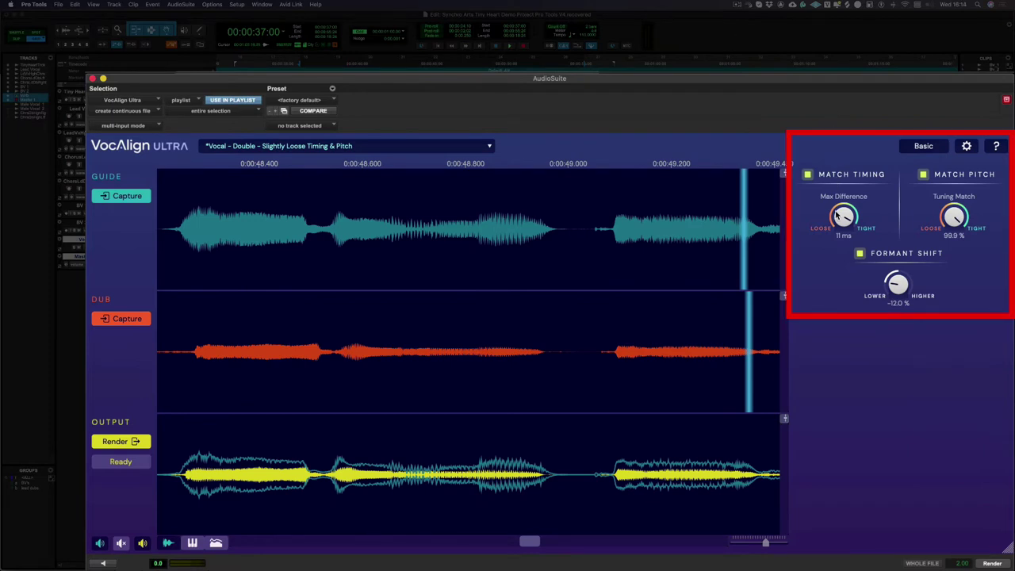
drag(836, 217, 839, 296)
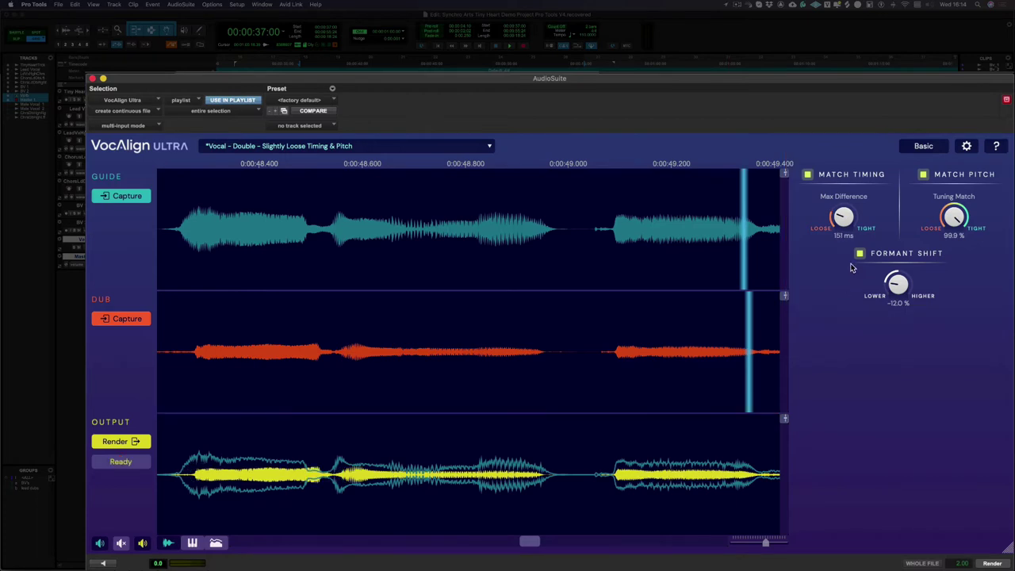
drag(845, 219, 838, 110)
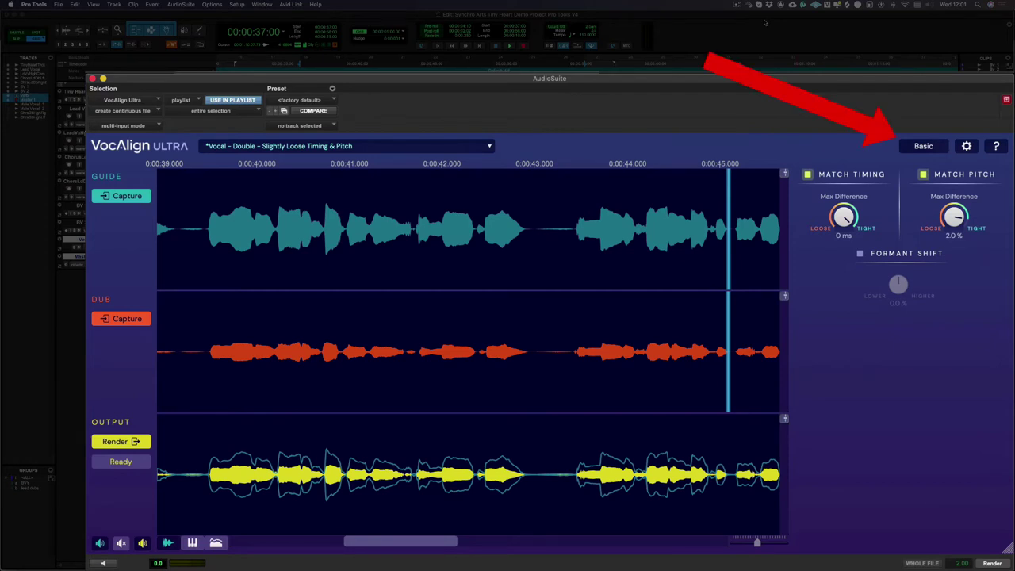
Step: Switch VocAlign Ultra to Advanced mode and display the guide and dub as pitch curves
click(917, 146)
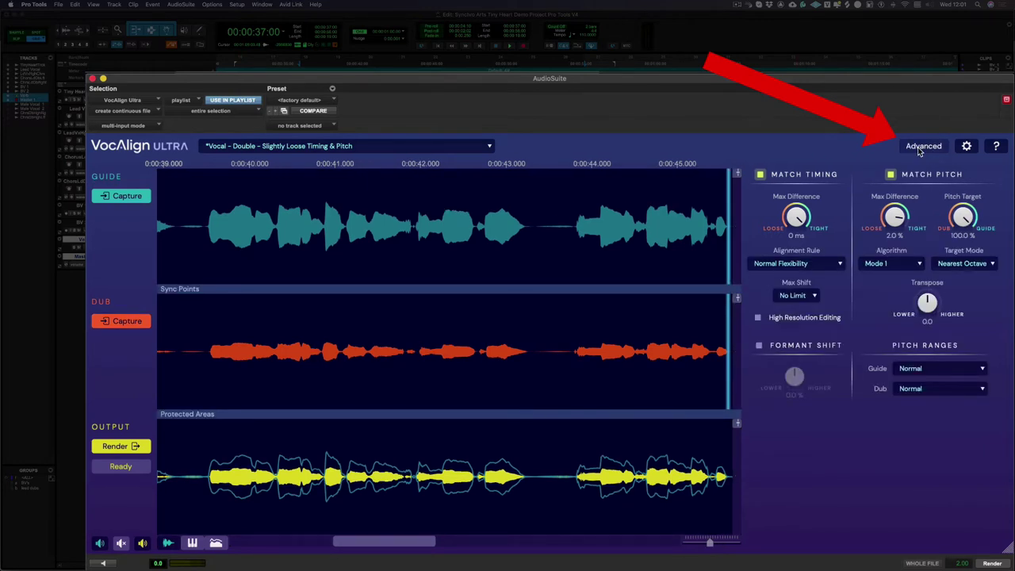
click(191, 544)
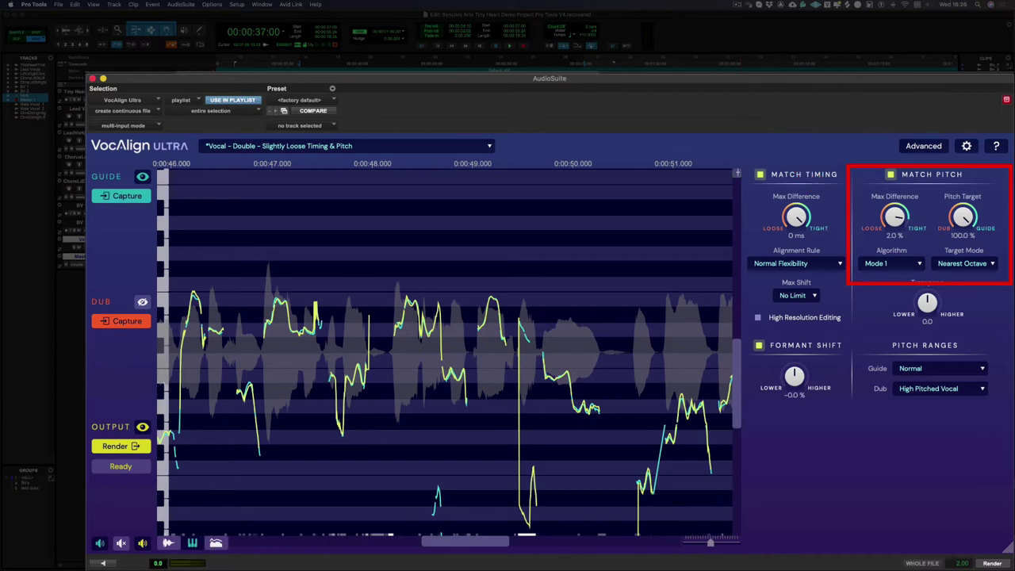
Step: Raise pitch Max Difference to 9.8%, keep algorithm Mode 1, and set Details Matching near 92%
click(897, 215)
drag(897, 216, 902, 132)
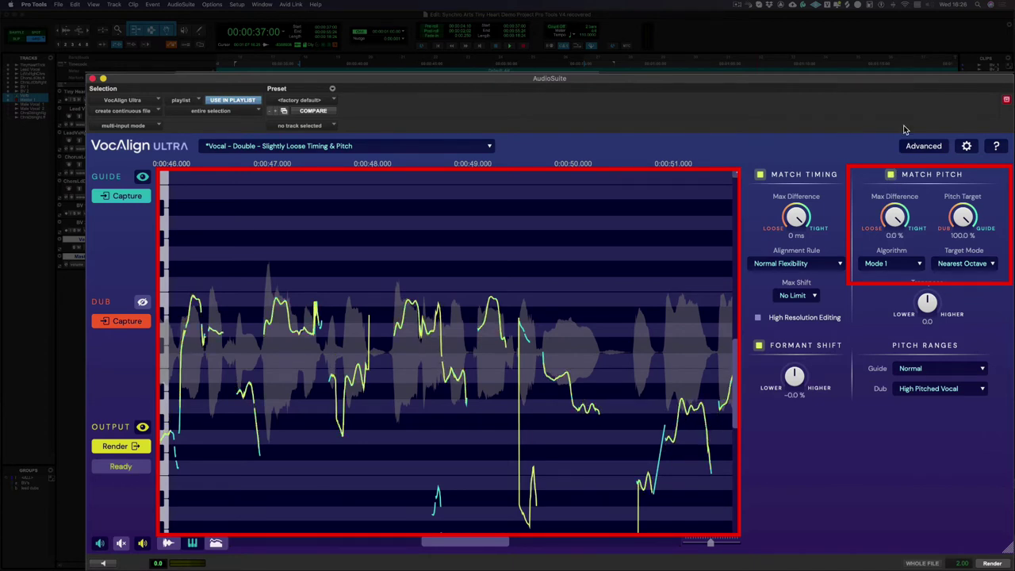
click(904, 265)
click(898, 275)
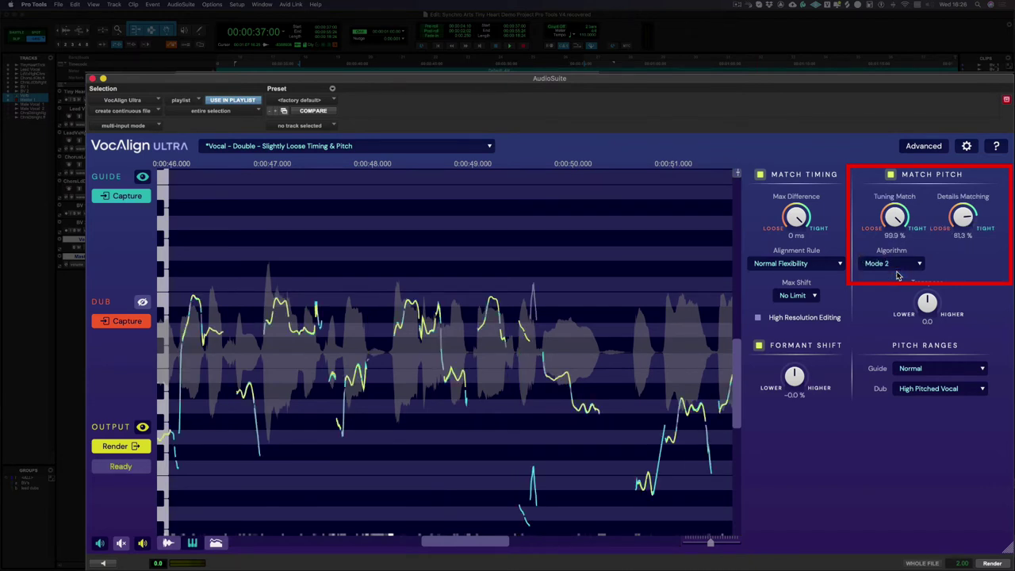
drag(971, 226, 964, 289)
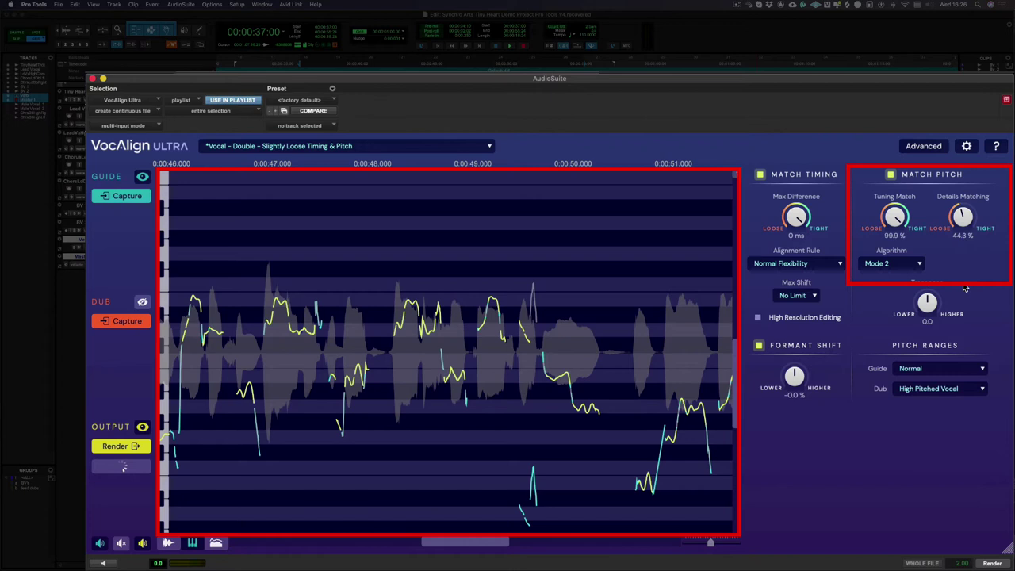
drag(972, 225, 968, 156)
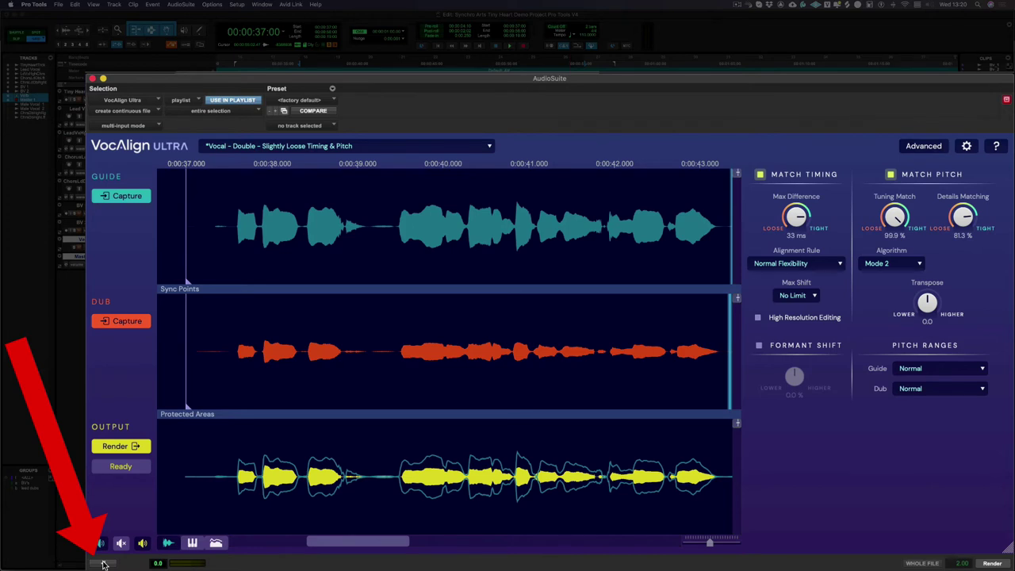
Step: Preview the aligned left chorus double against the lead vocal
click(103, 563)
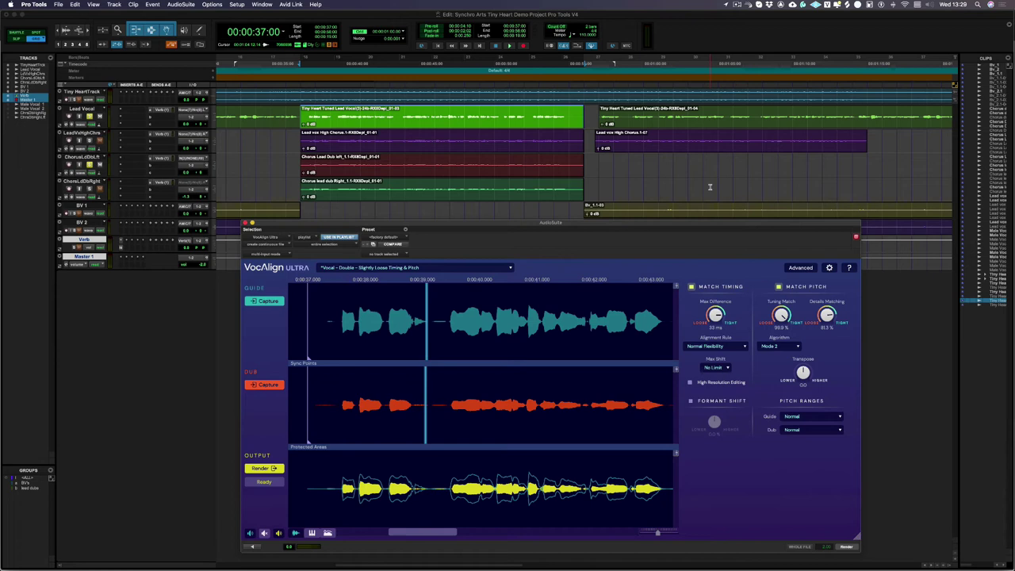
Step: Render the alignment onto the Chorus Lead Dub left clip as a new VAU clip
click(514, 172)
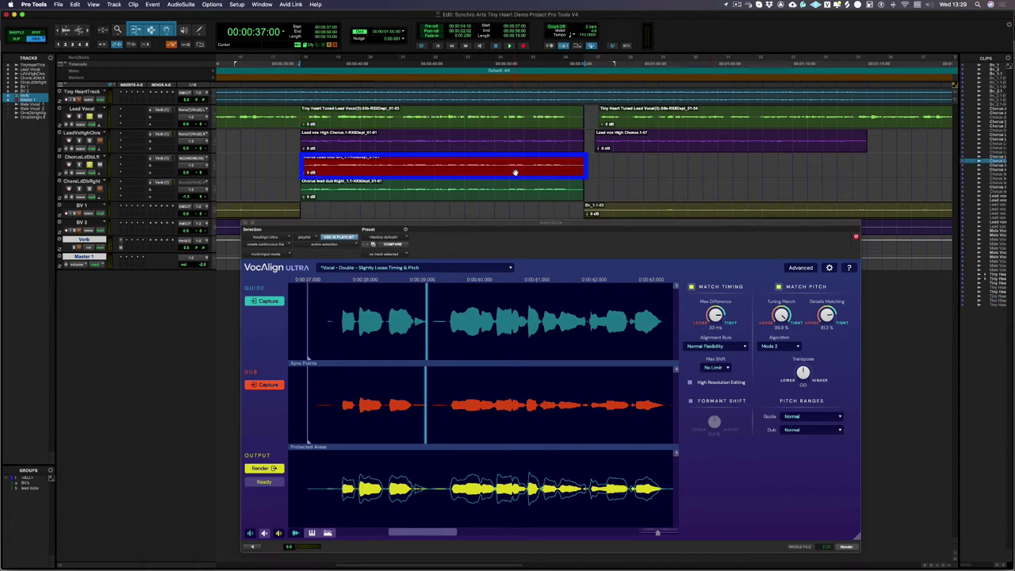
click(264, 468)
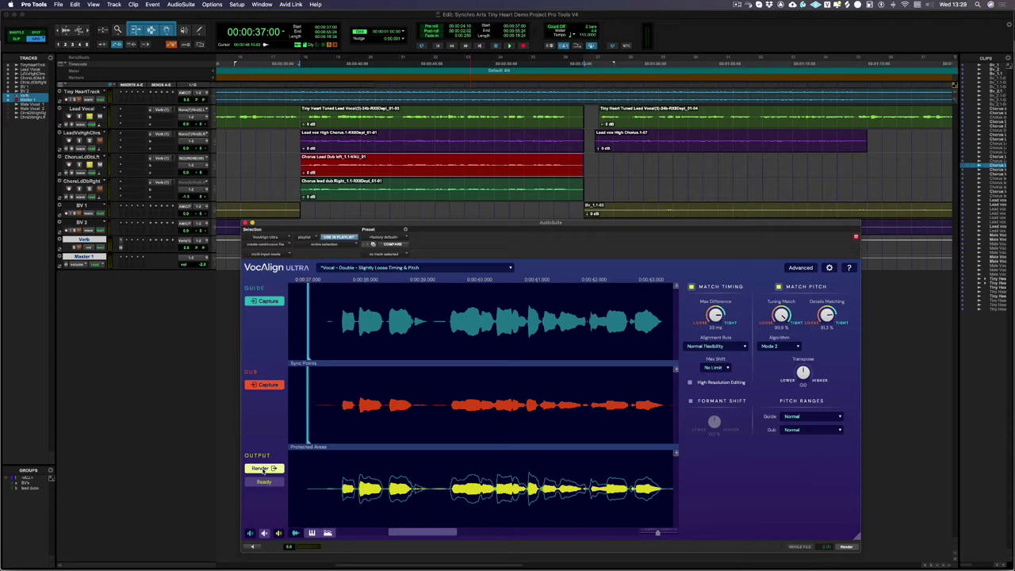
Step: Select the Chorus lead dub Right clip and capture it as VocAlign Ultra's dub
click(396, 195)
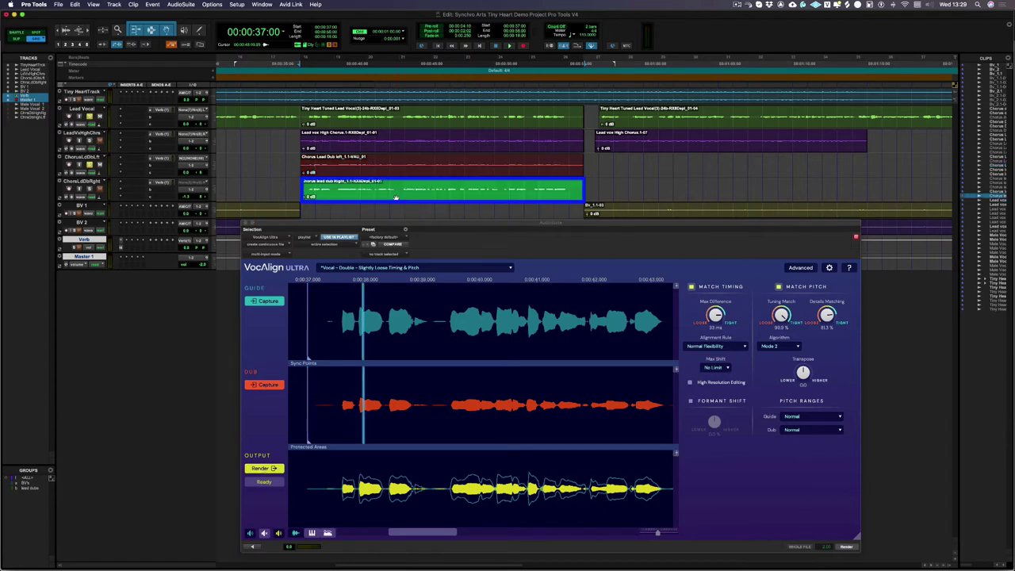
click(268, 385)
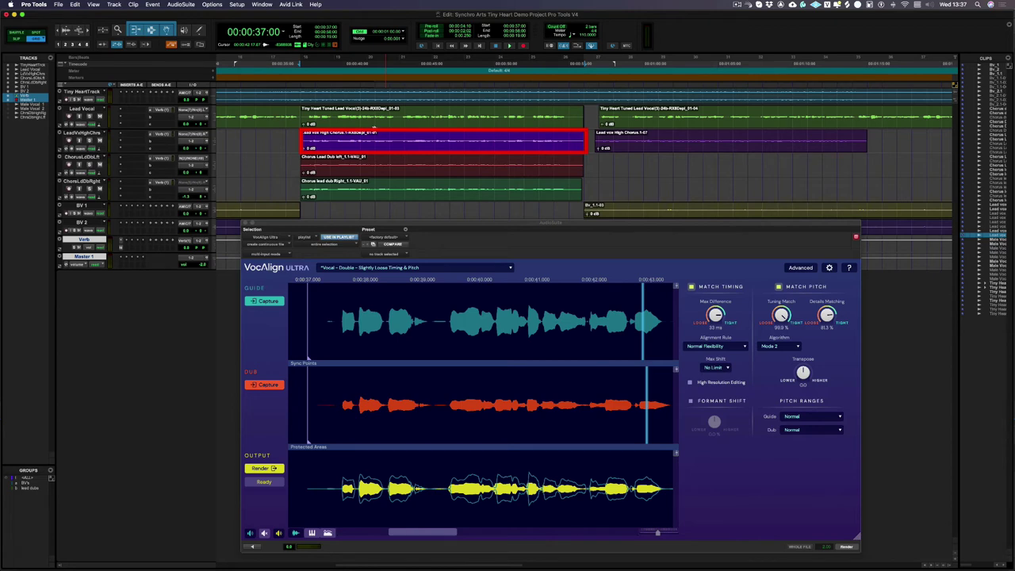
Step: Capture the Lead vox High Chorus clip as the dub and set Algorithm Mode 1 with Nearest Octave target
click(264, 385)
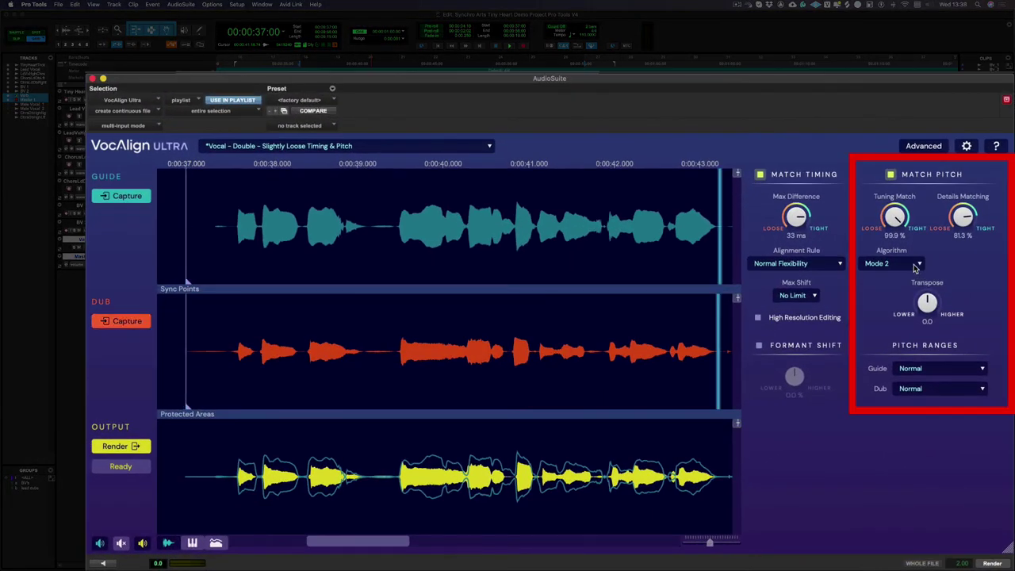
click(915, 268)
click(902, 262)
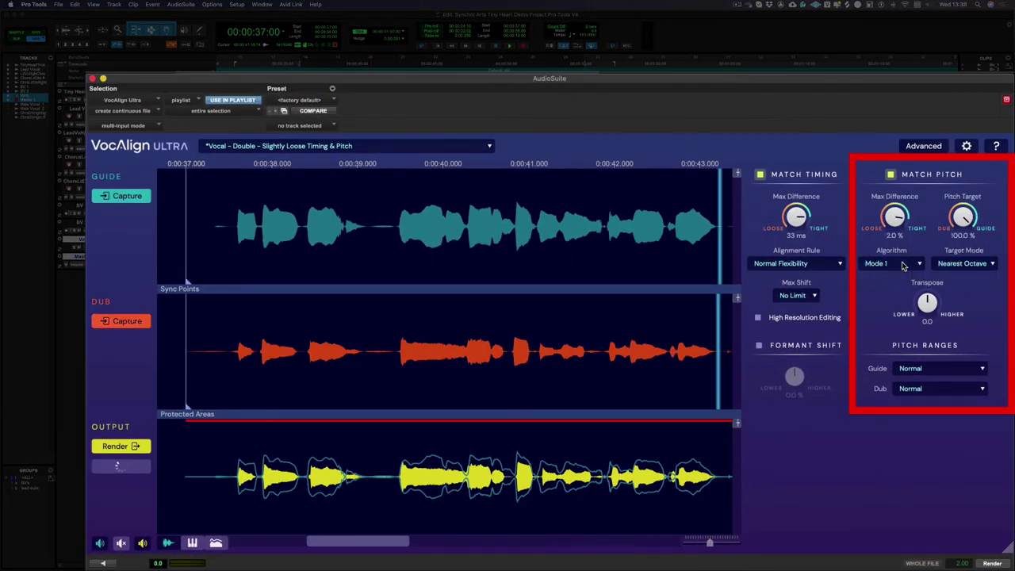
click(962, 264)
click(963, 265)
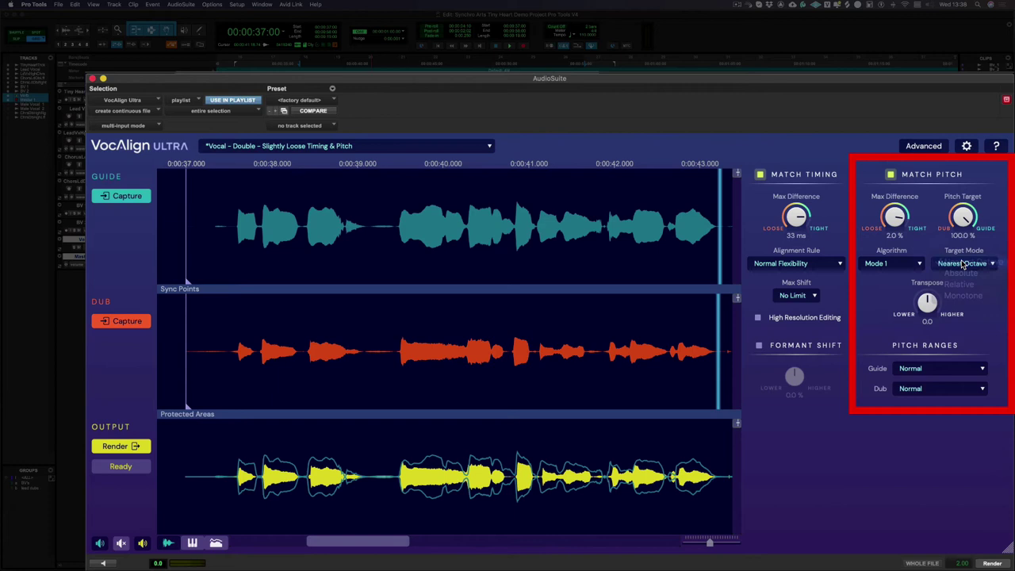
Step: Show pitch curves, set the dub range to High Pitched Vocal, and preview the pitch-matched harmony
click(191, 543)
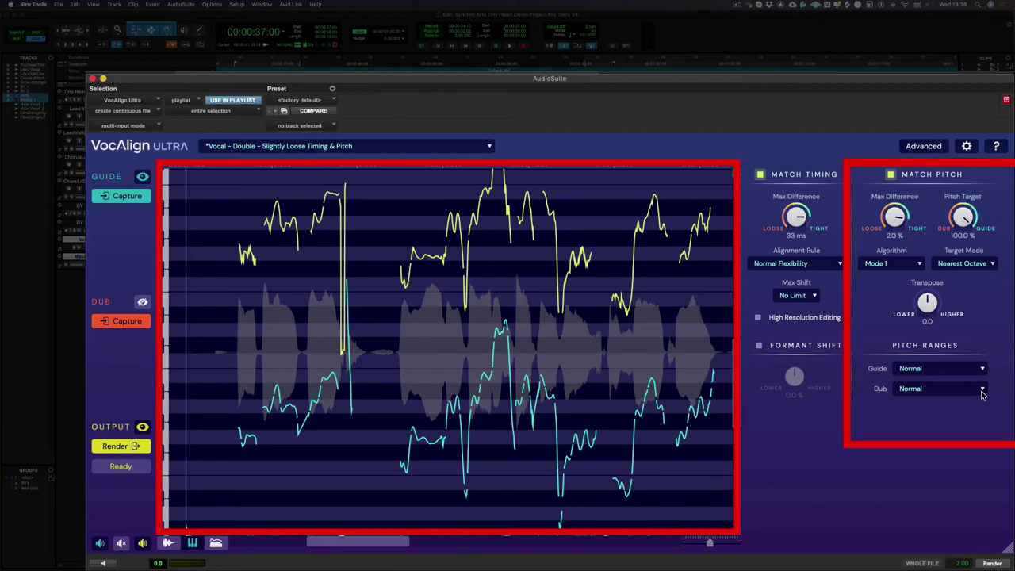
click(981, 390)
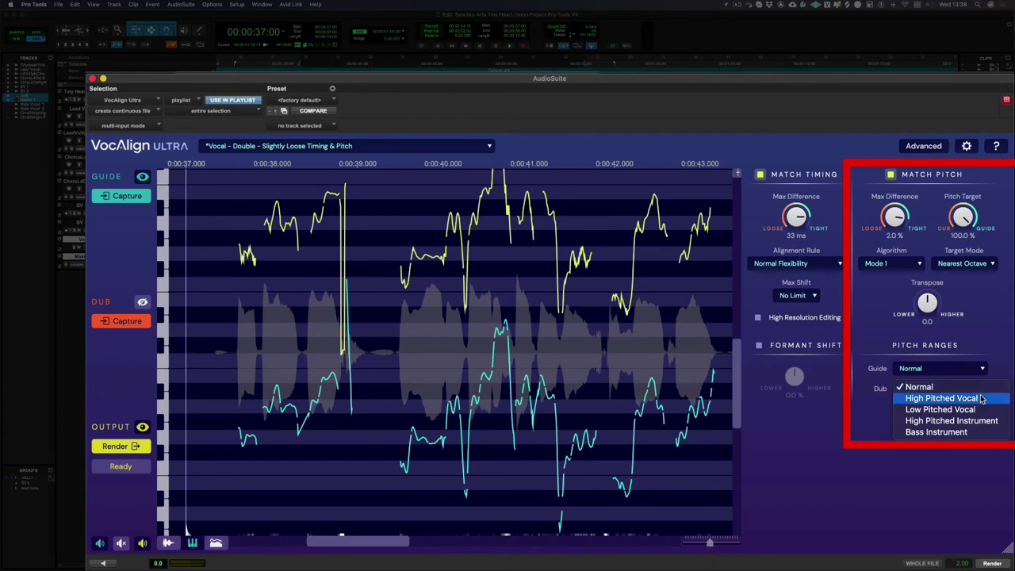
click(982, 398)
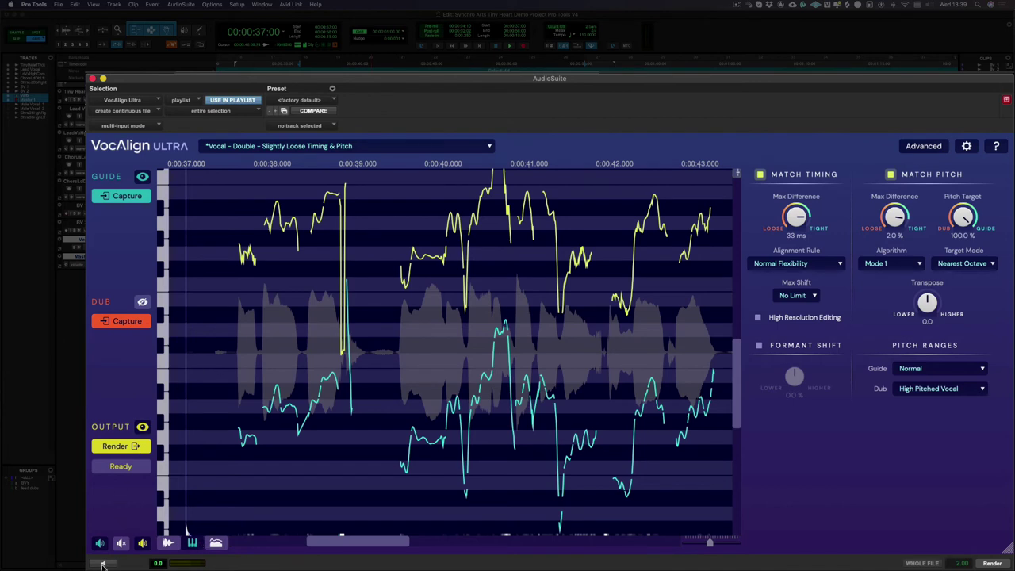
click(103, 564)
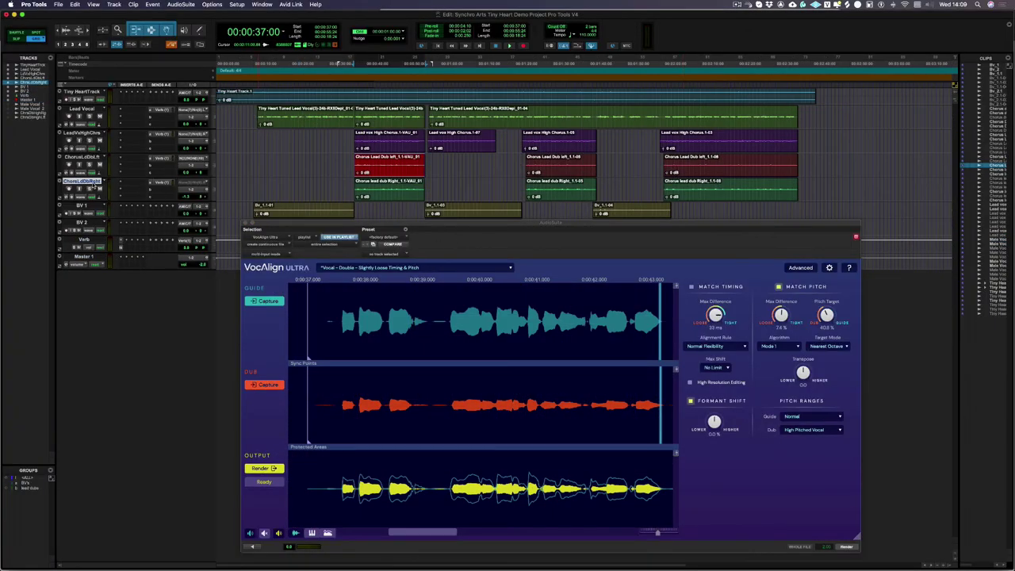
Step: Duplicate the right chorus dub track into ChrsLdDbRght1 below the original
right_click(90, 181)
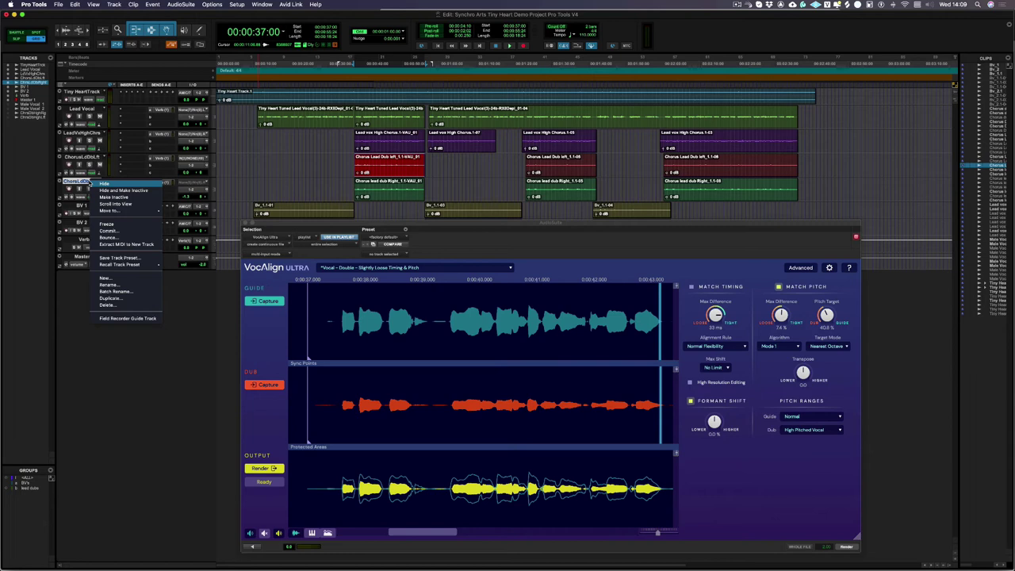
click(107, 298)
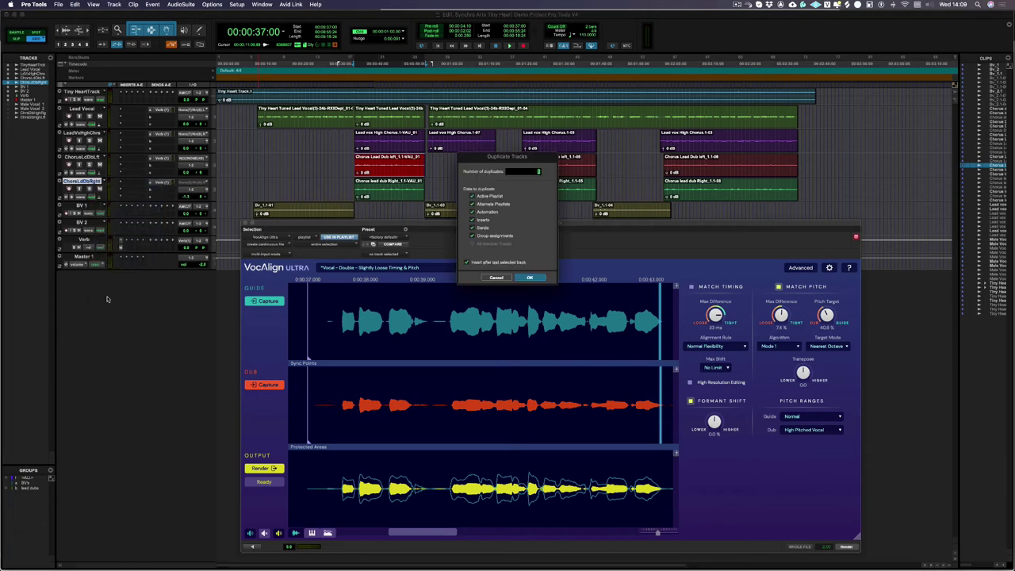
click(531, 277)
drag(523, 226, 521, 236)
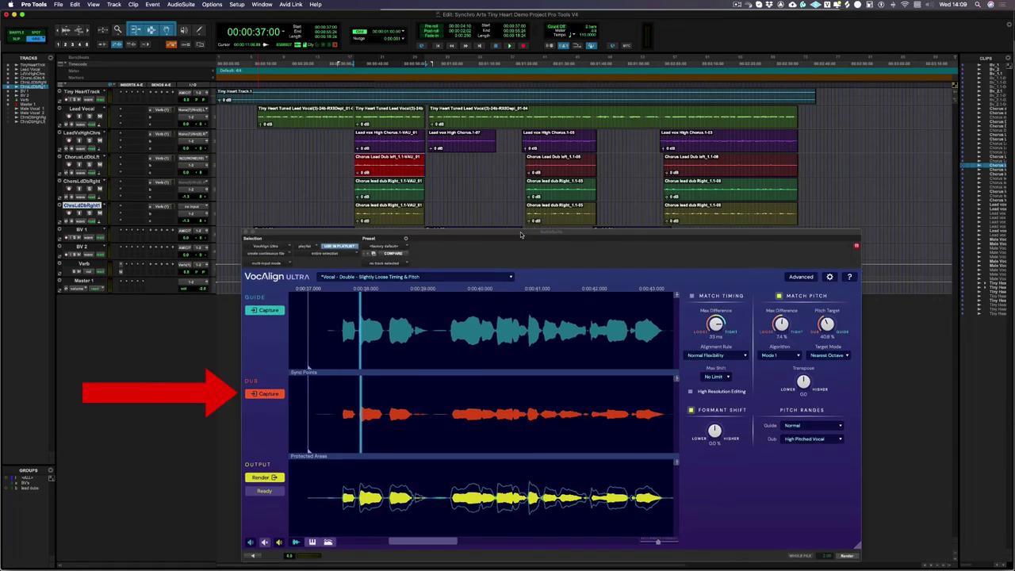
Step: Capture the duplicate dub, transpose it to -62.4, shift formants to -12.0%, and preview the result
click(270, 393)
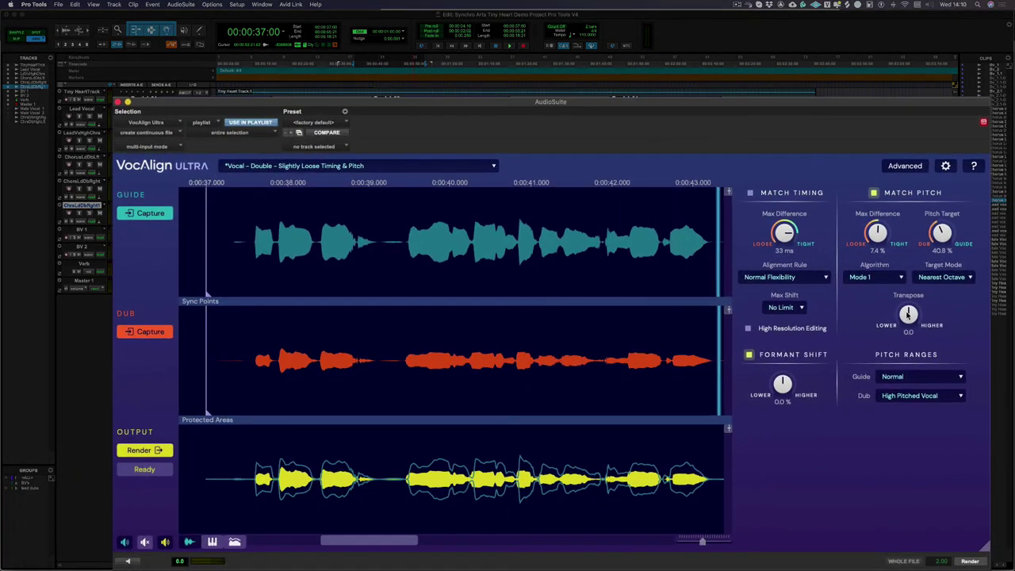
drag(803, 381, 803, 386)
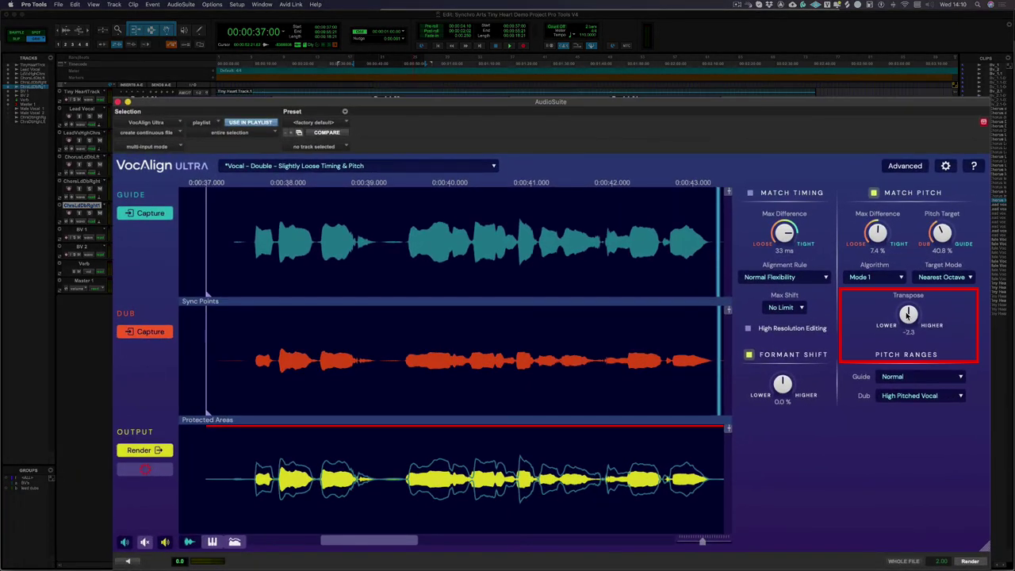
scroll(908, 315, down, 5)
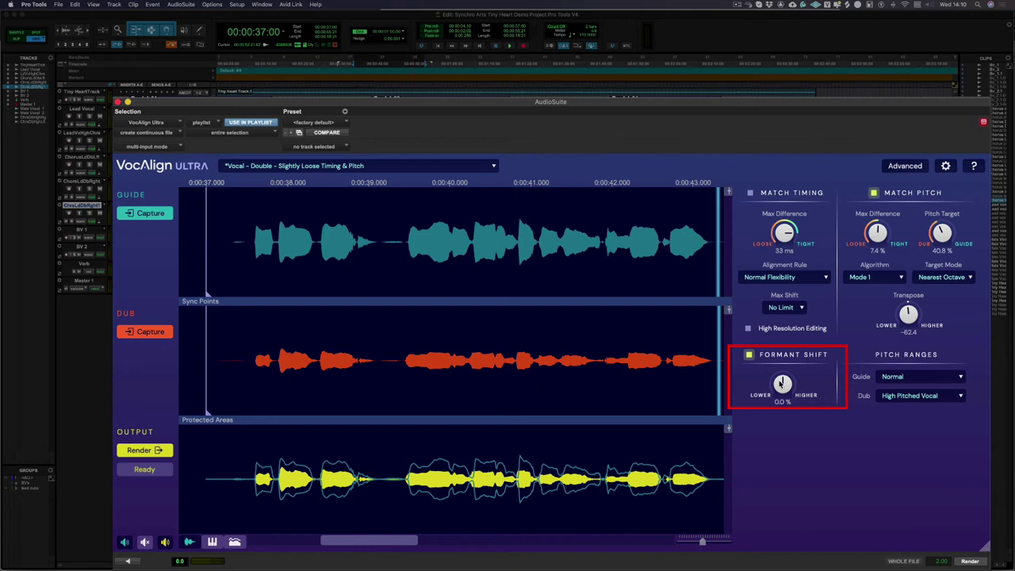
drag(782, 384, 769, 405)
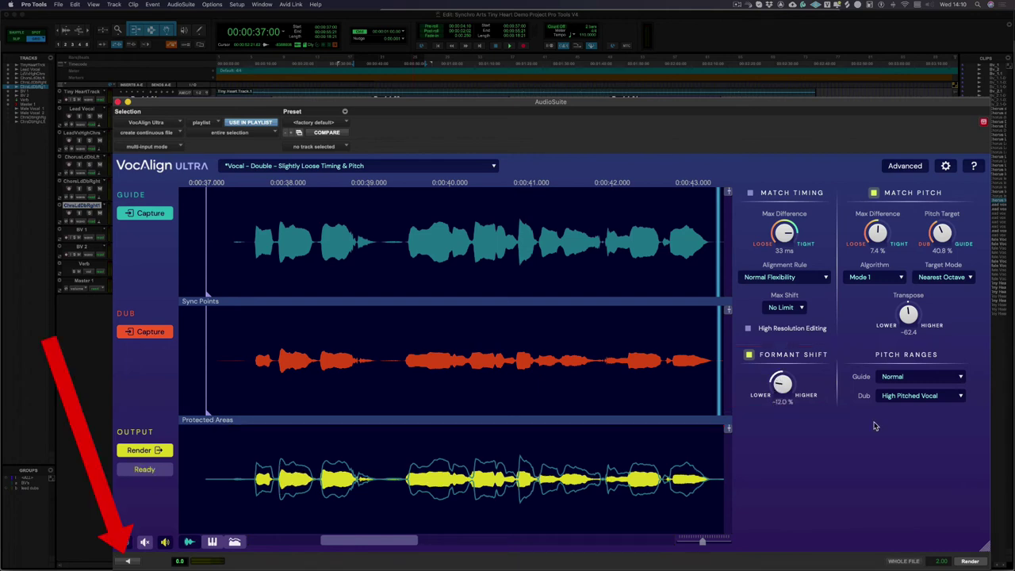
click(128, 562)
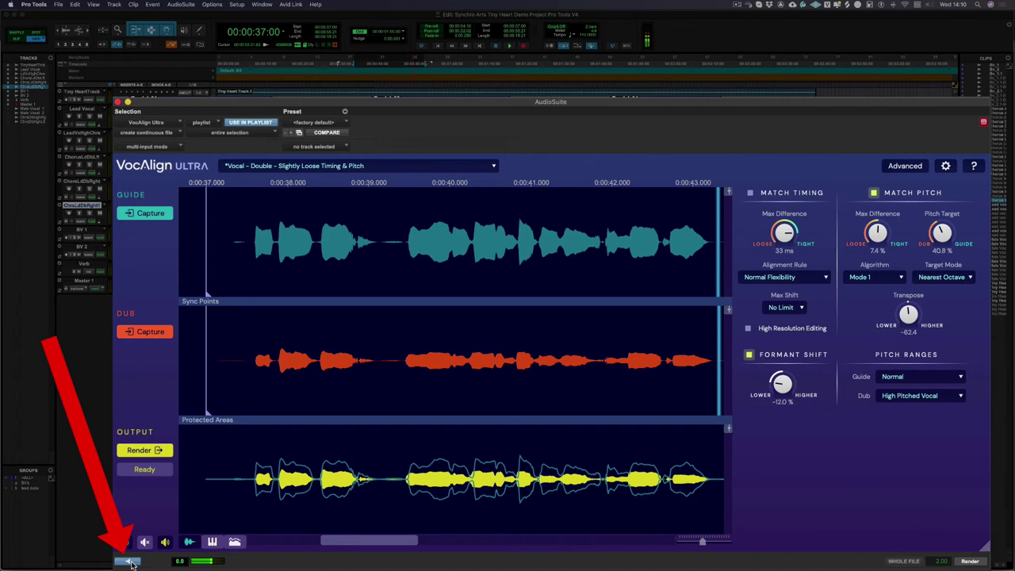